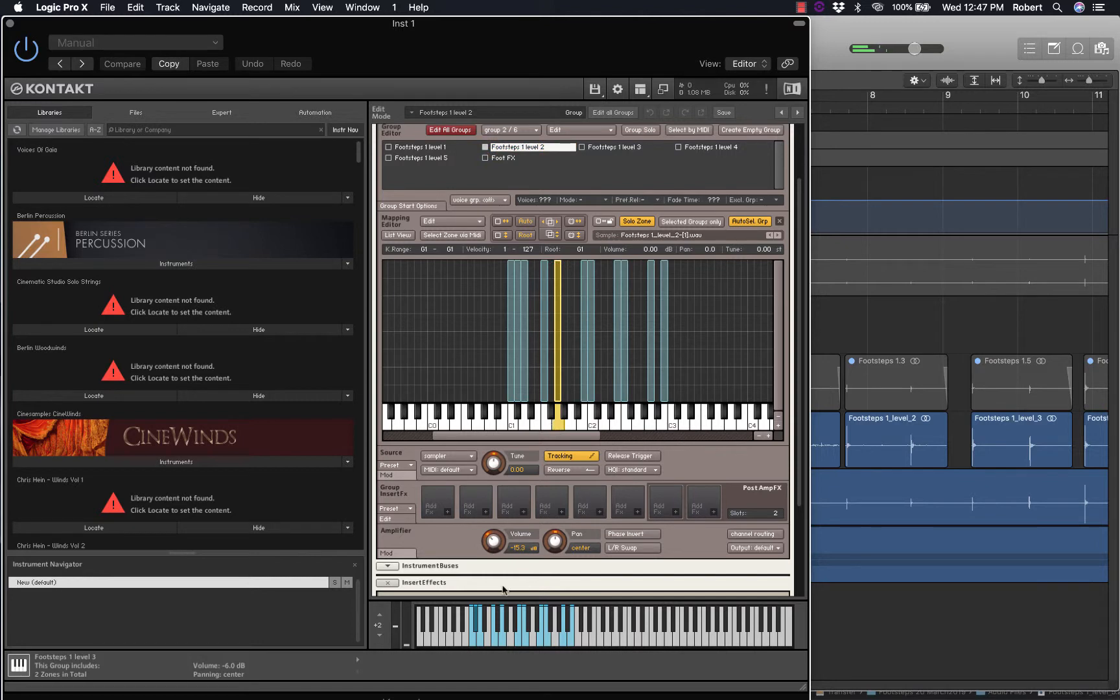
Audition the soloed level 2 footstep zones on F1 and G1 and the level 3 zone on B1
{"action": "left_click", "coordinate": [542, 389]}
{"action": "left_click", "coordinate": [557, 390]}
{"action": "left_click", "coordinate": [544, 390]}
{"action": "left_click", "coordinate": [555, 384]}
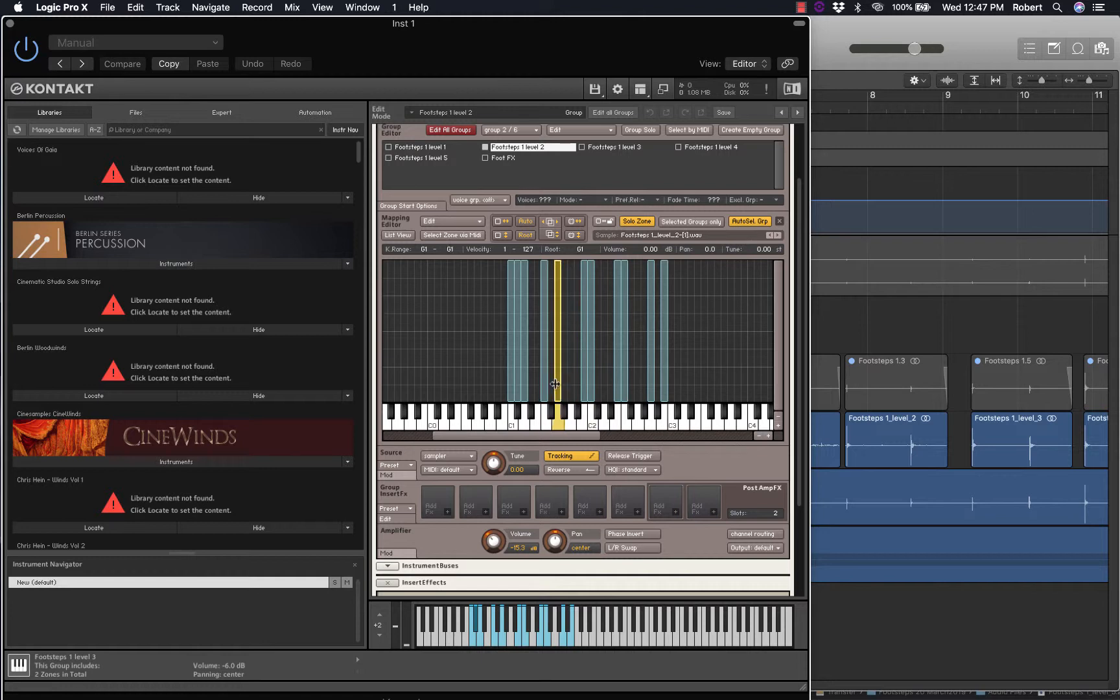
{"action": "left_click", "coordinate": [545, 318]}
{"action": "left_click", "coordinate": [546, 422]}
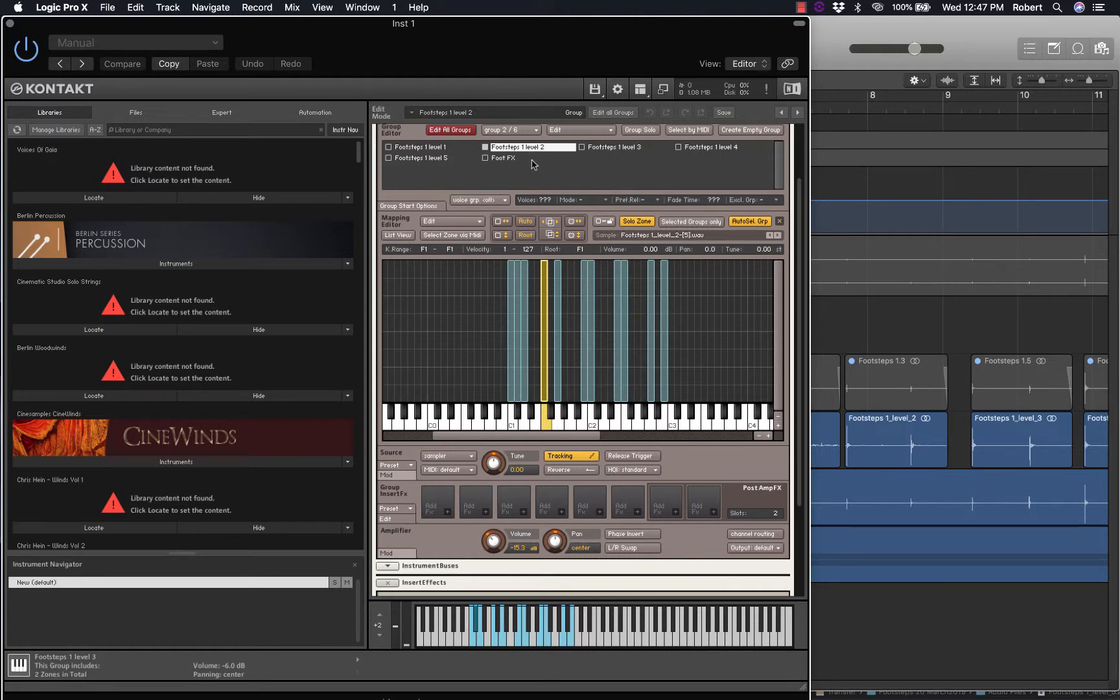
{"action": "left_click", "coordinate": [587, 398]}
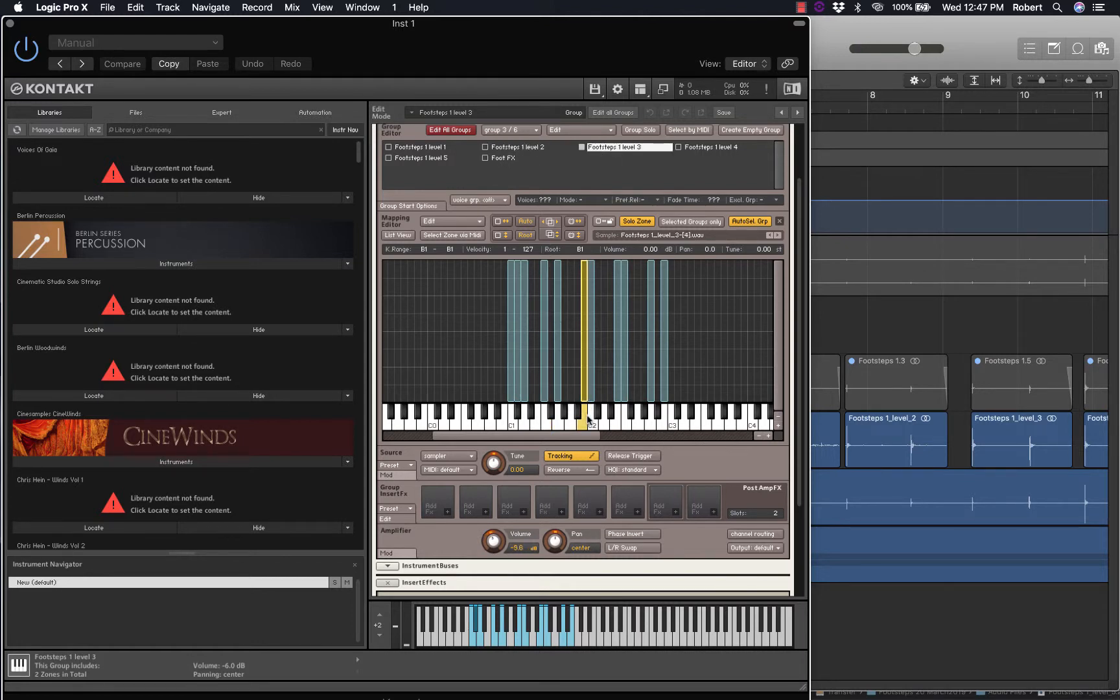
{"action": "left_click", "coordinate": [584, 423]}
Turn off Solo Zone and play each mapped footstep key across the keyboard to hear all the zones
{"action": "left_click", "coordinate": [651, 220]}
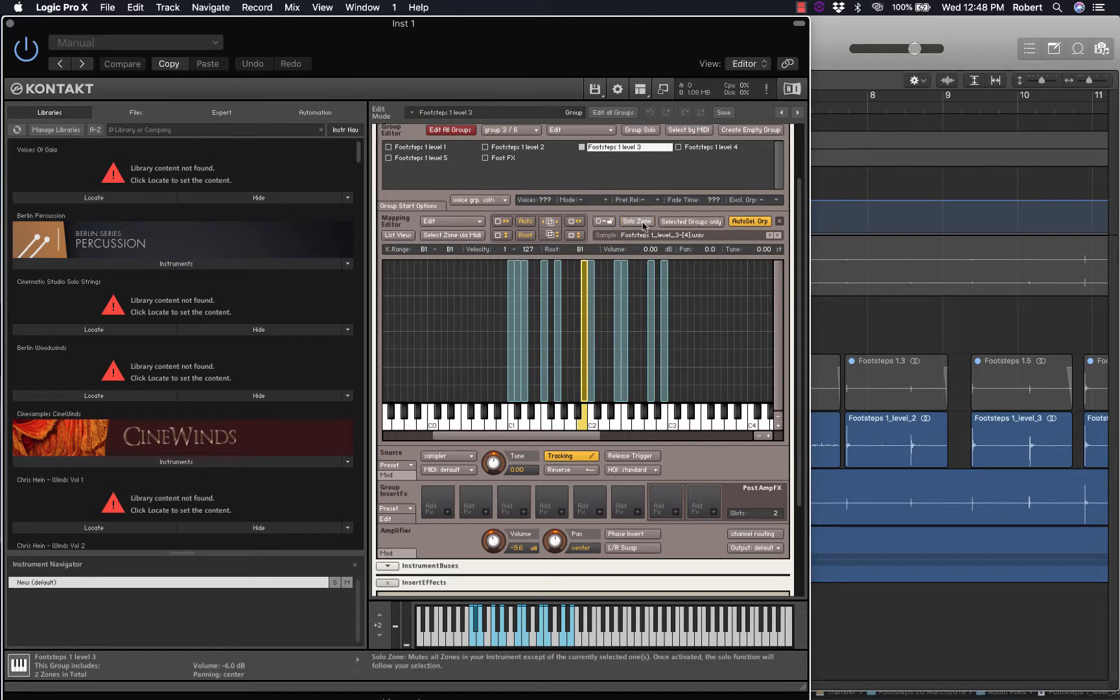
{"action": "left_click", "coordinate": [518, 424]}
{"action": "left_click", "coordinate": [514, 428]}
{"action": "left_click", "coordinate": [524, 428]}
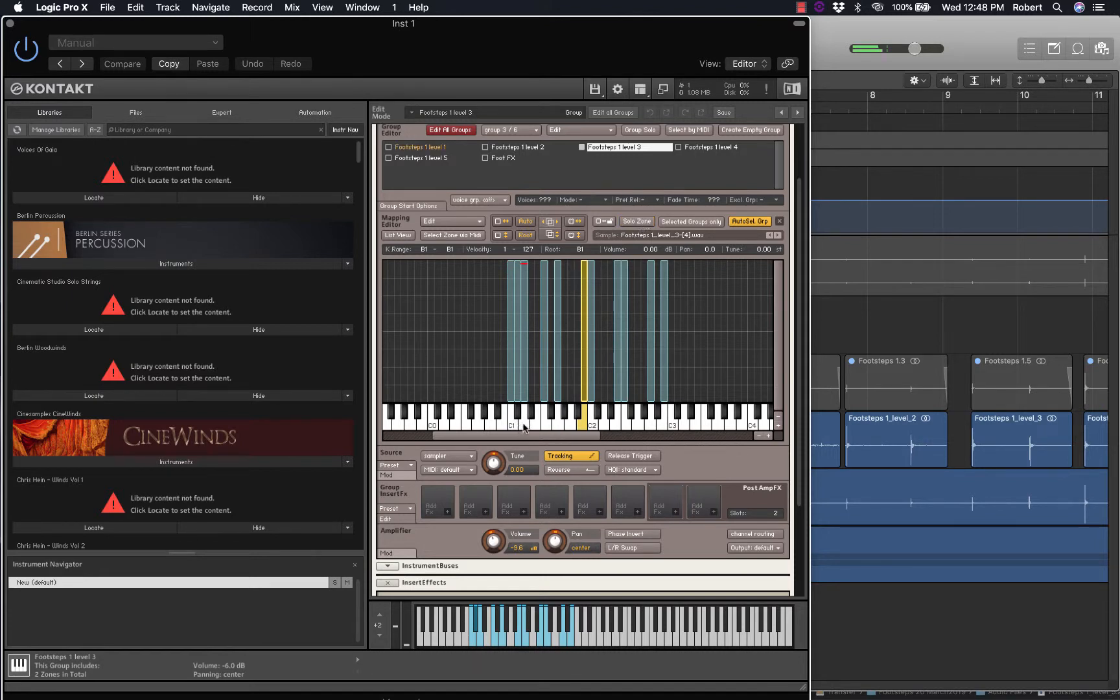
{"action": "left_click", "coordinate": [544, 427]}
{"action": "left_click", "coordinate": [556, 427]}
{"action": "left_click", "coordinate": [587, 425]}
{"action": "left_click", "coordinate": [616, 425]}
{"action": "left_click", "coordinate": [627, 426]}
{"action": "left_click", "coordinate": [652, 428]}
{"action": "left_click", "coordinate": [663, 427]}
Move the Foot FX zone from C#1 down to C0
{"action": "left_click", "coordinate": [518, 392]}
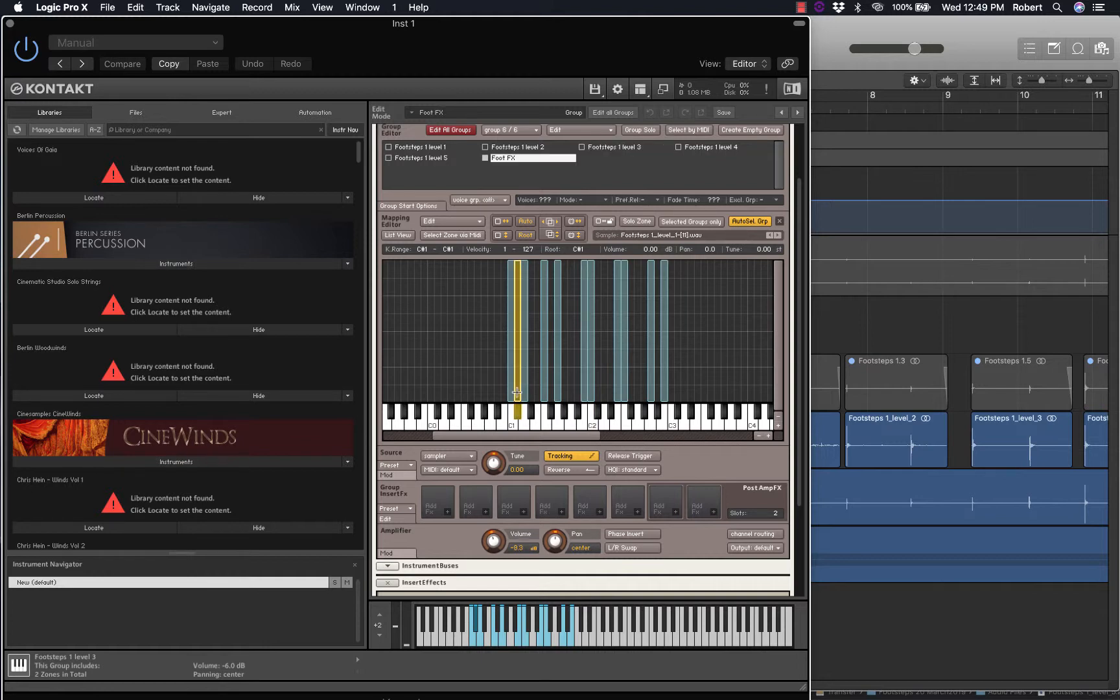
{"action": "left_click_drag", "start_coordinate": [513, 394], "coordinate": [421, 400]}
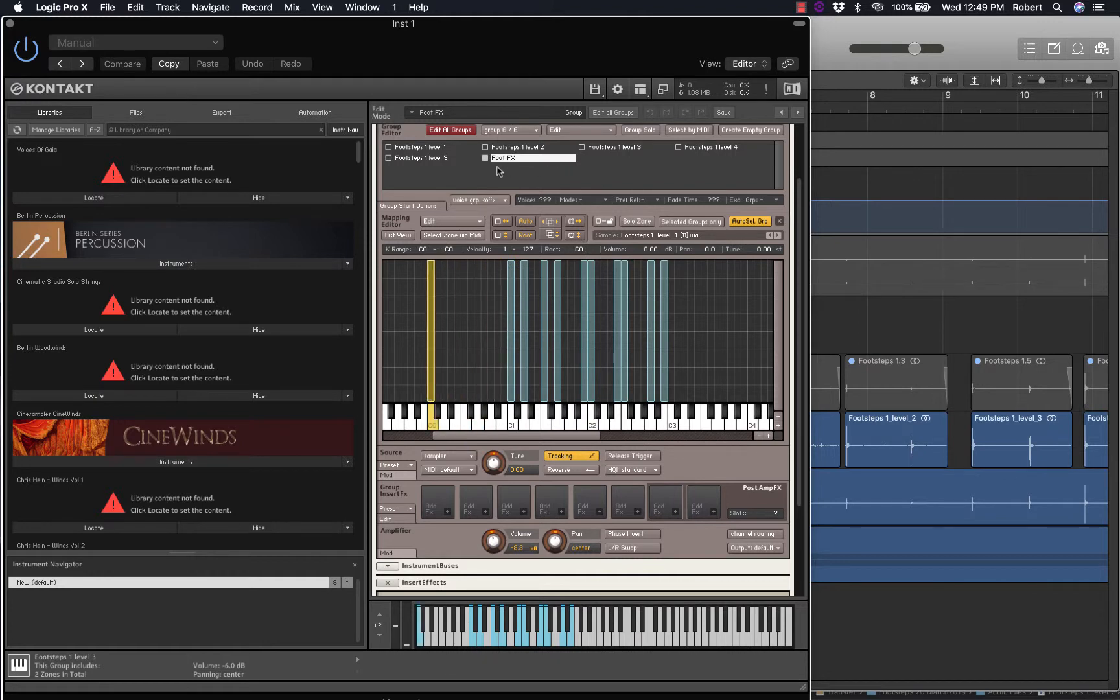
Isolate the Foot FX zone with Selected Groups only and Solo Zone, and turn both options off again
{"action": "left_click", "coordinate": [688, 222]}
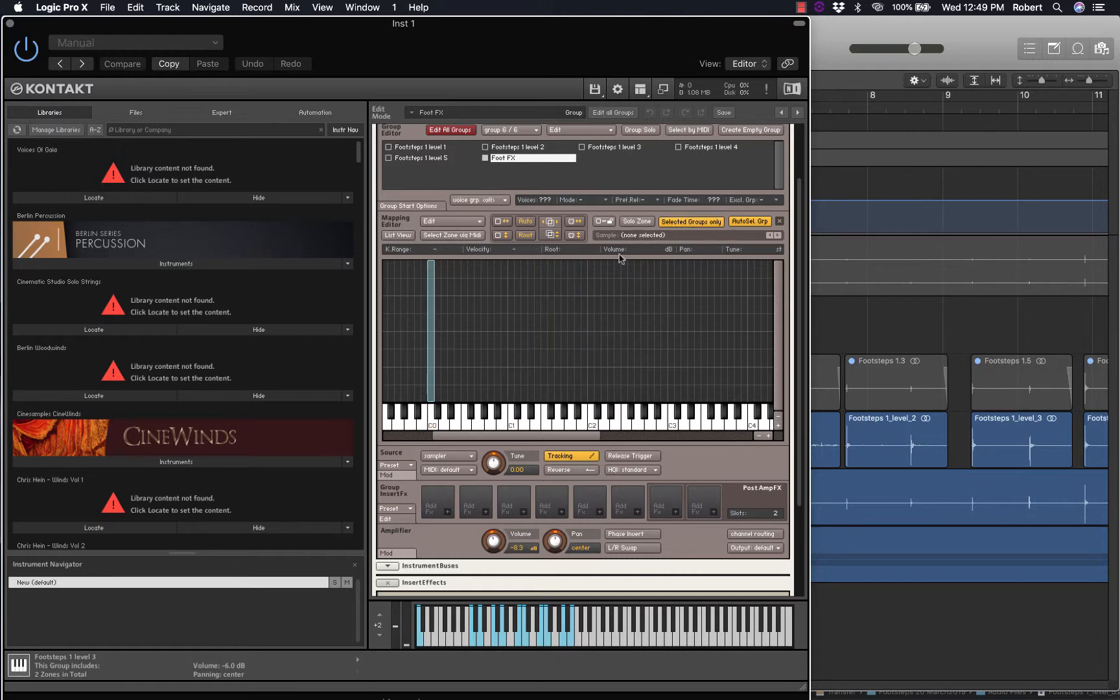
{"action": "left_click", "coordinate": [637, 222]}
{"action": "left_click", "coordinate": [432, 374]}
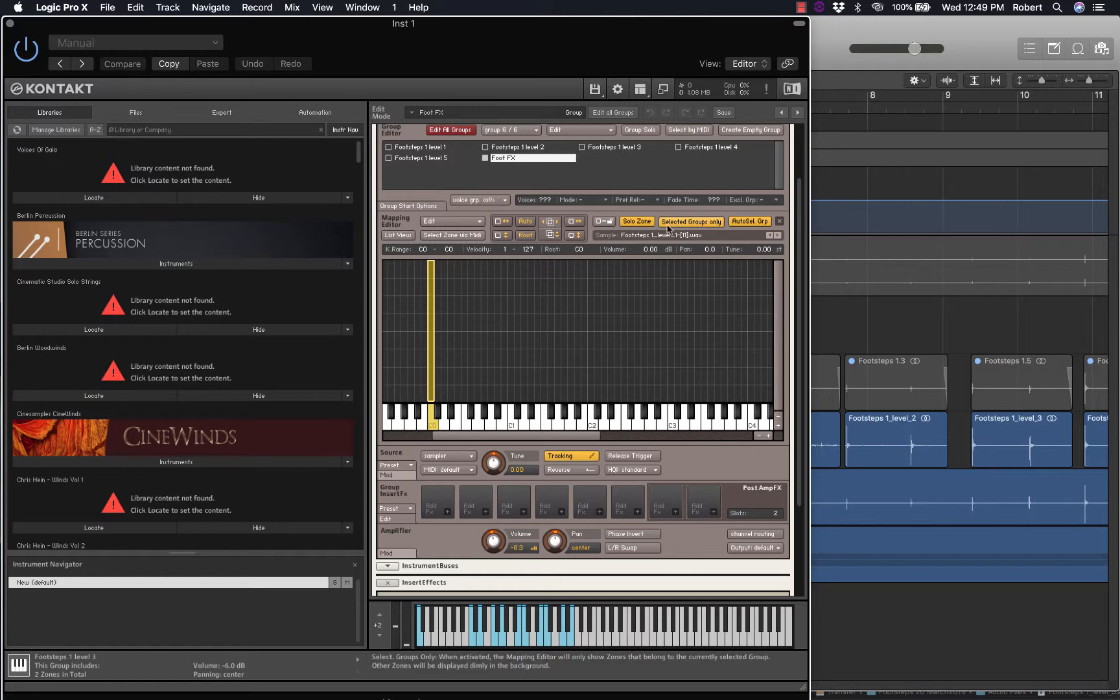
{"action": "left_click", "coordinate": [636, 222]}
{"action": "left_click", "coordinate": [690, 222]}
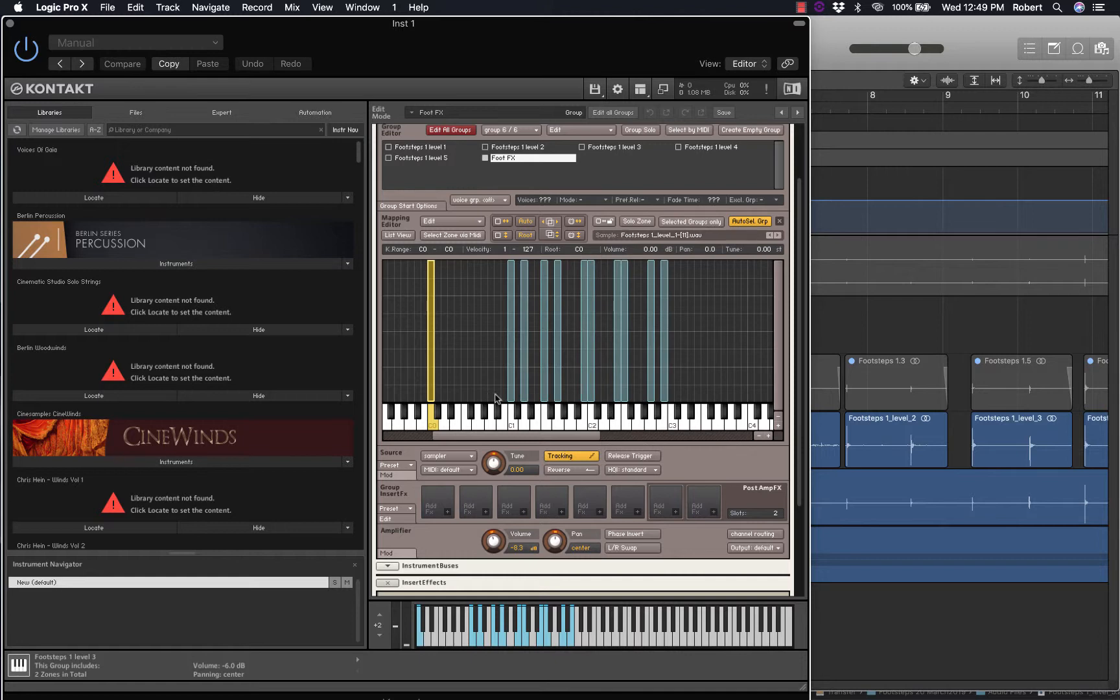
Audition the level 1 zones on C1 and D1 and limit both to velocities 1 to about 30
{"action": "left_click", "coordinate": [512, 425]}
{"action": "left_click", "coordinate": [524, 425]}
{"action": "left_click_drag", "start_coordinate": [492, 269], "coordinate": [528, 284]}
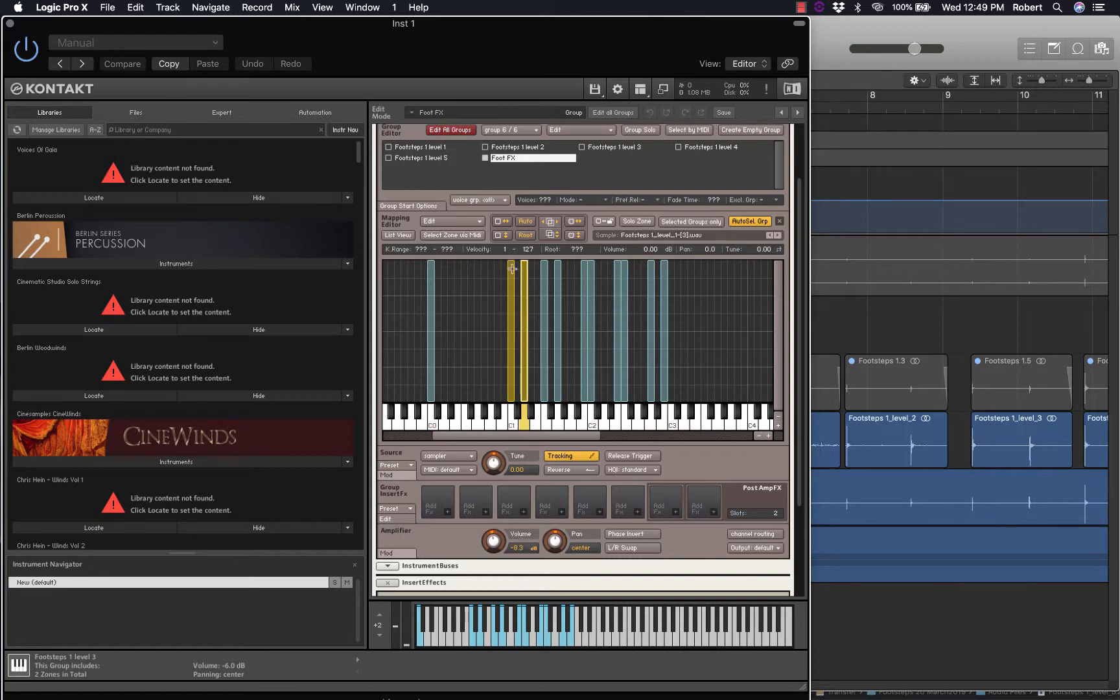
{"action": "left_click_drag", "start_coordinate": [524, 261], "coordinate": [521, 368]}
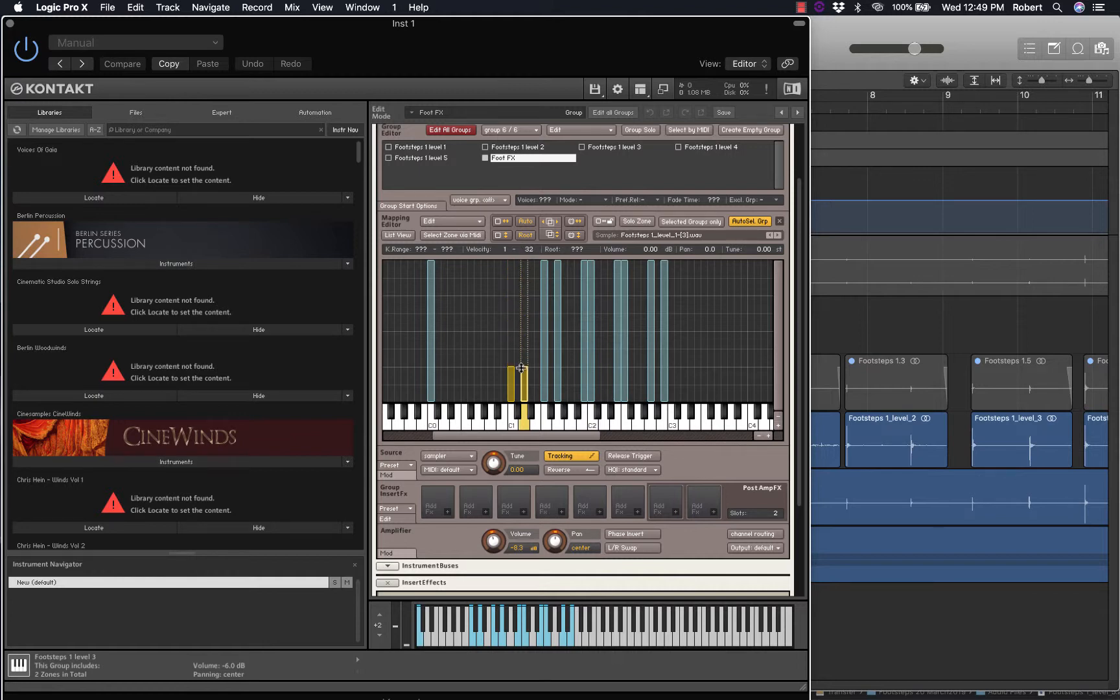
{"action": "left_click", "coordinate": [533, 280]}
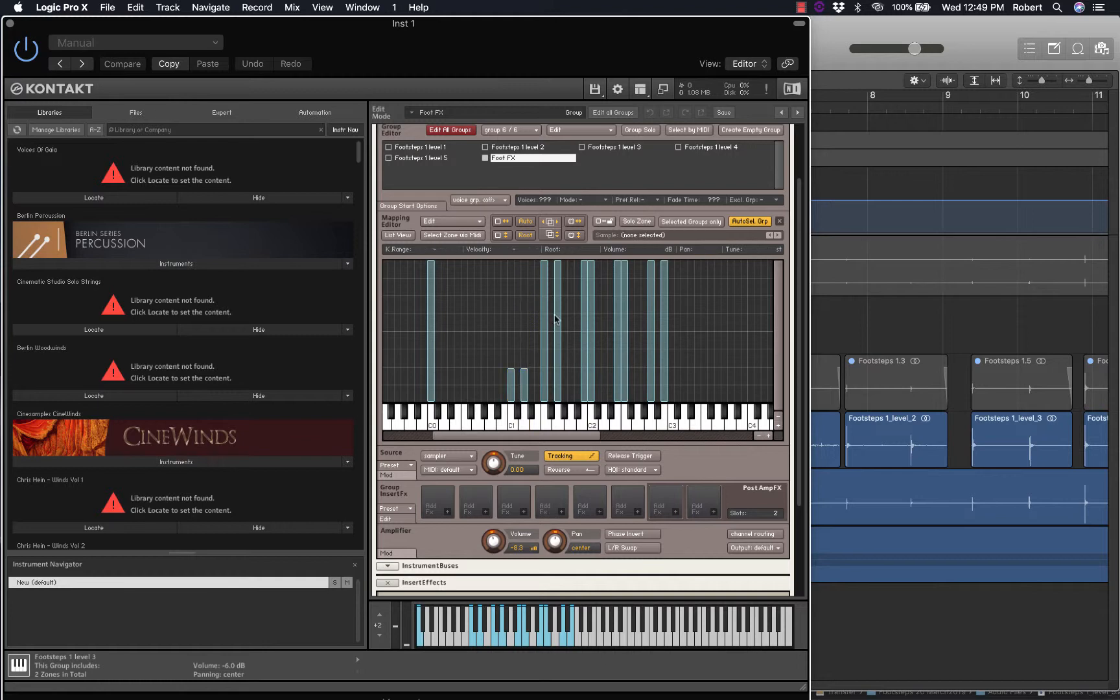
Select the level 2 zones on F1 and G1 and narrow their velocity range to about 23–56
{"action": "left_click", "coordinate": [559, 388]}
{"action": "left_click", "coordinate": [544, 388], "text": "shift"}
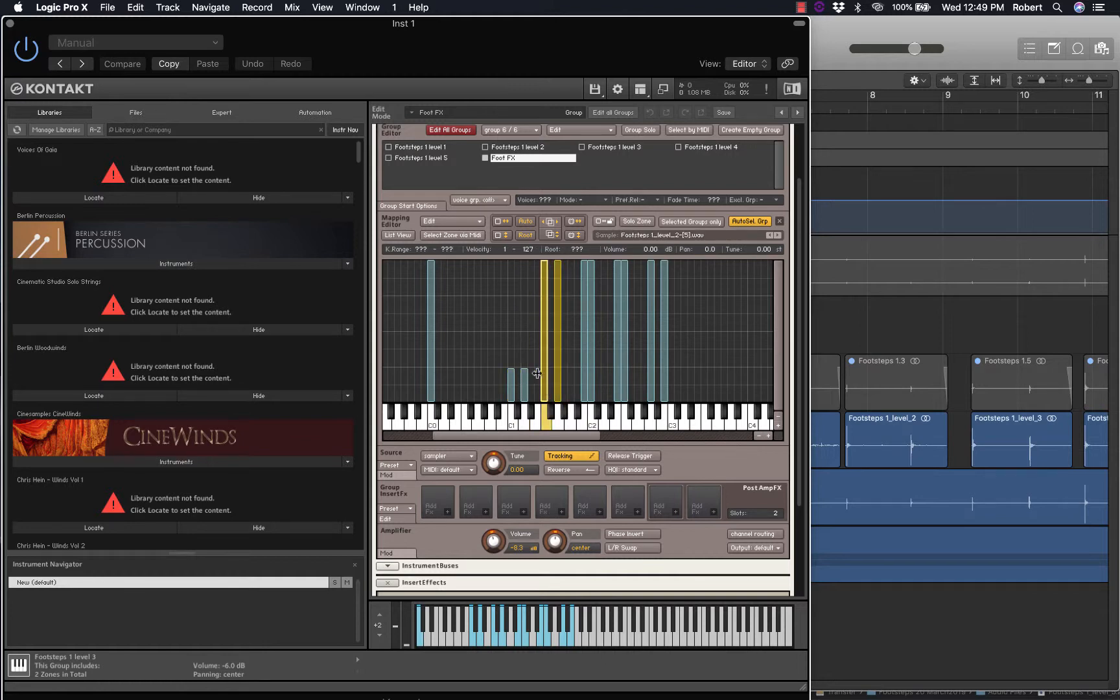
{"action": "left_click_drag", "start_coordinate": [543, 399], "coordinate": [543, 375]}
{"action": "left_click_drag", "start_coordinate": [542, 261], "coordinate": [545, 337]}
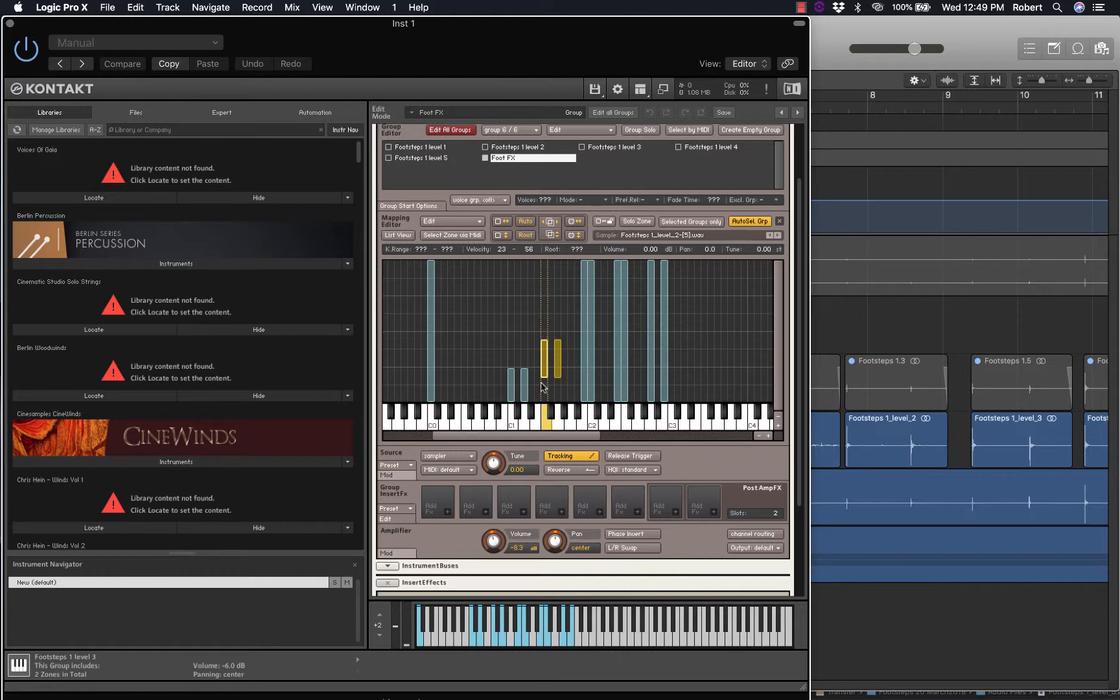
Stack the two level 2 zones above the level 1 zones on C1 and D1, at velocities 25–58
{"action": "left_click_drag", "start_coordinate": [544, 370], "coordinate": [507, 365]}
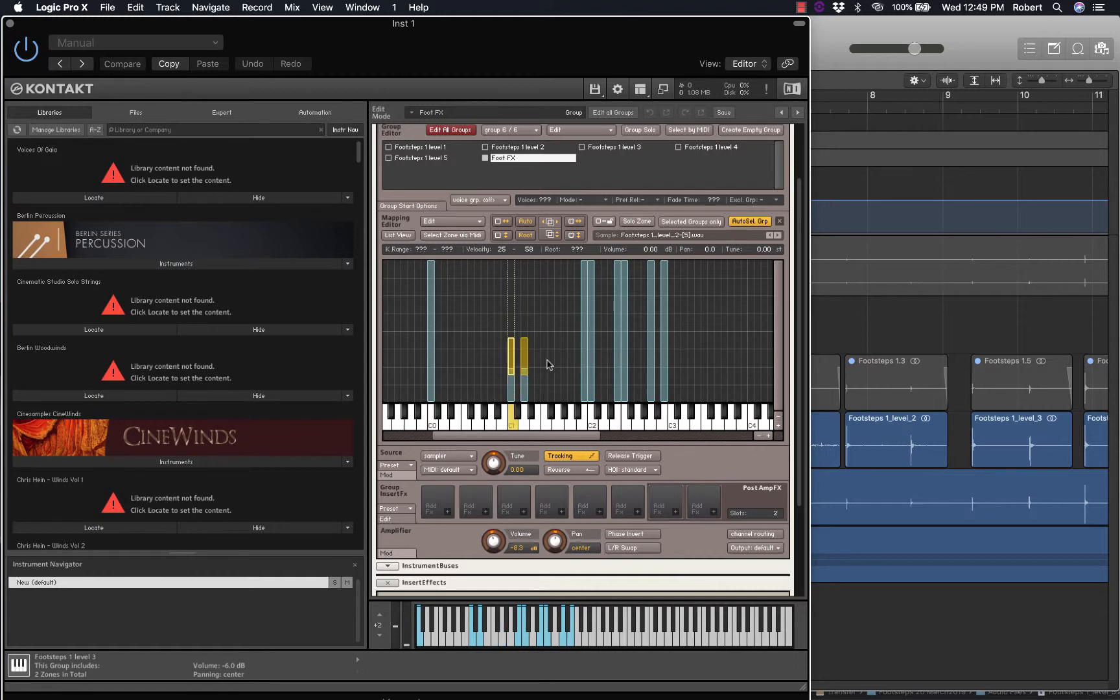
{"action": "left_click", "coordinate": [518, 368]}
{"action": "left_click", "coordinate": [512, 364]}
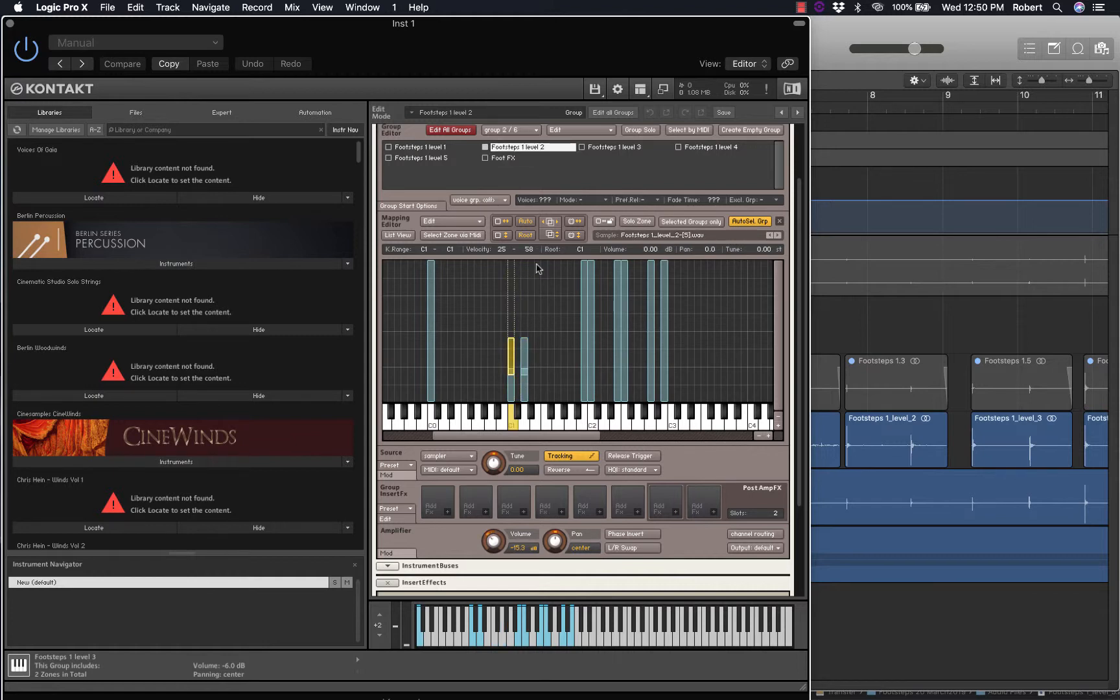
{"action": "left_click", "coordinate": [524, 355]}
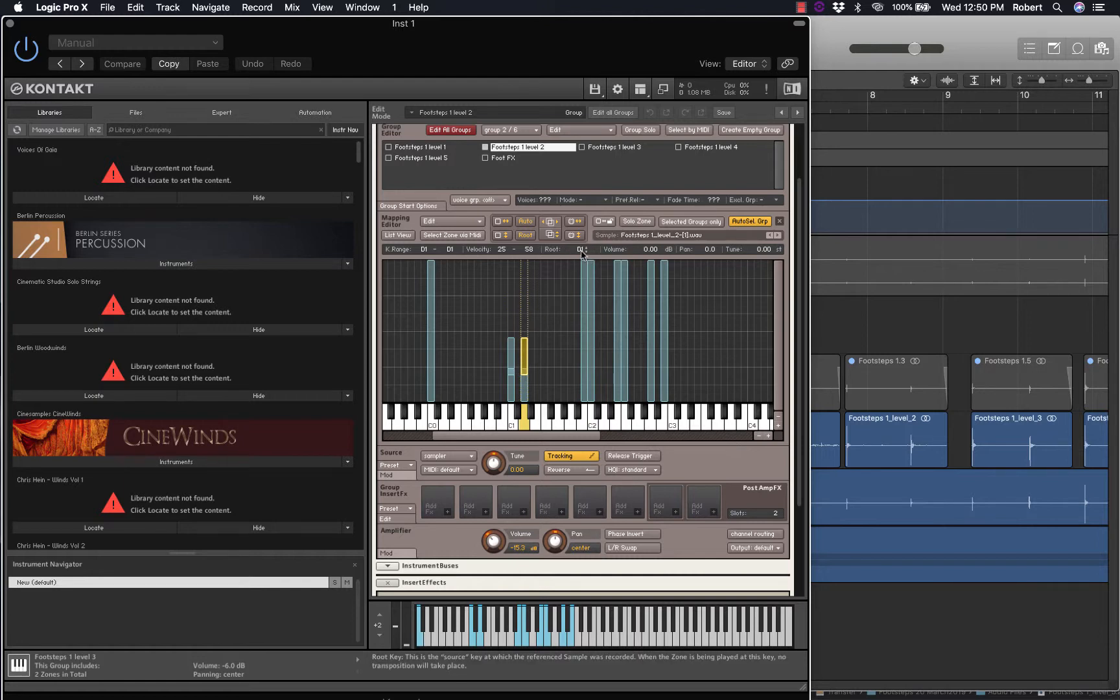
Select the two level 3 zones on B1 and C2 and narrow their velocity range to about 57–102
{"action": "left_click", "coordinate": [587, 340]}
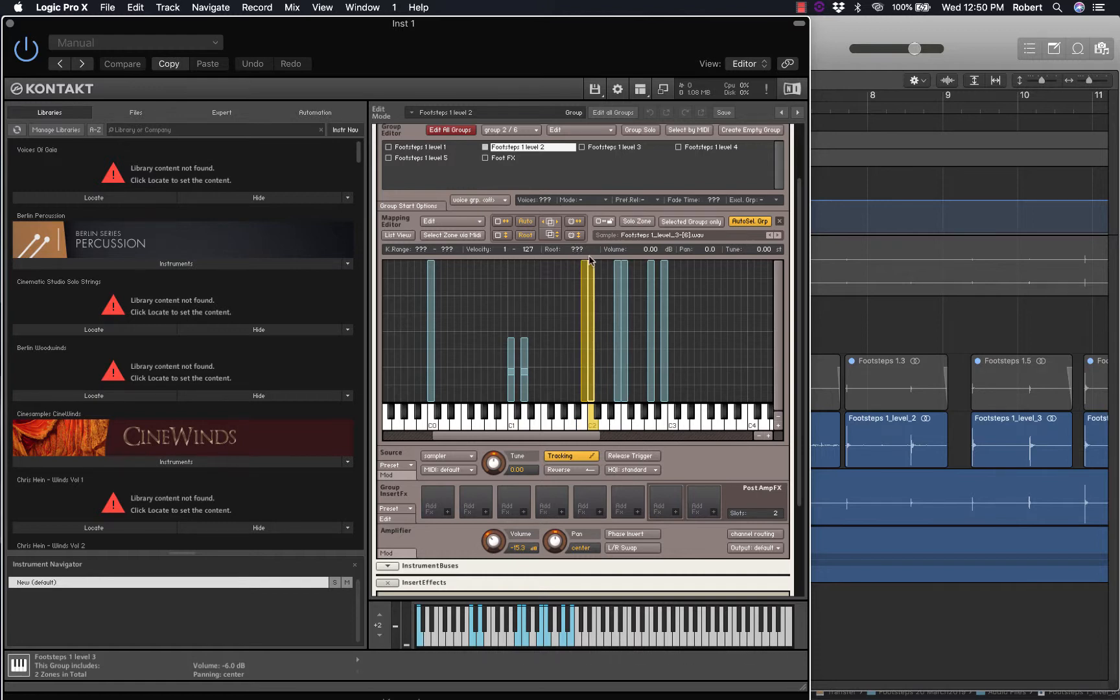
{"action": "left_click_drag", "start_coordinate": [590, 261], "coordinate": [587, 289]}
{"action": "left_click_drag", "start_coordinate": [590, 399], "coordinate": [594, 336]}
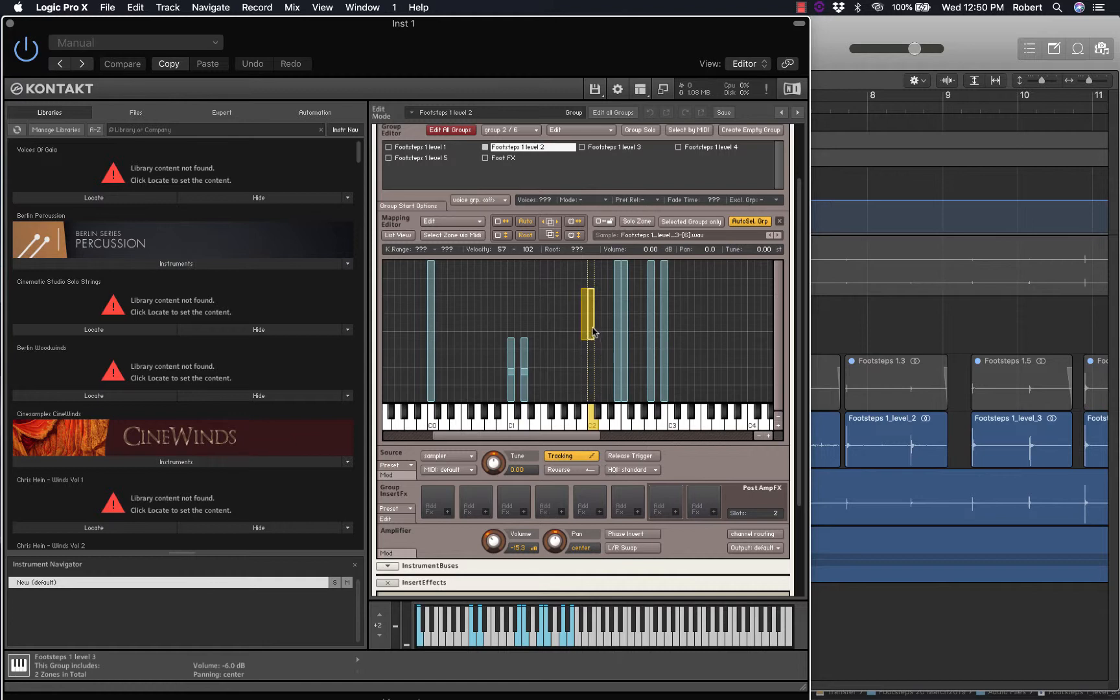
Stack the two level 3 zones above the level 2 zones on C1 and D1, at velocities 55–100
{"action": "left_click_drag", "start_coordinate": [583, 326], "coordinate": [512, 328]}
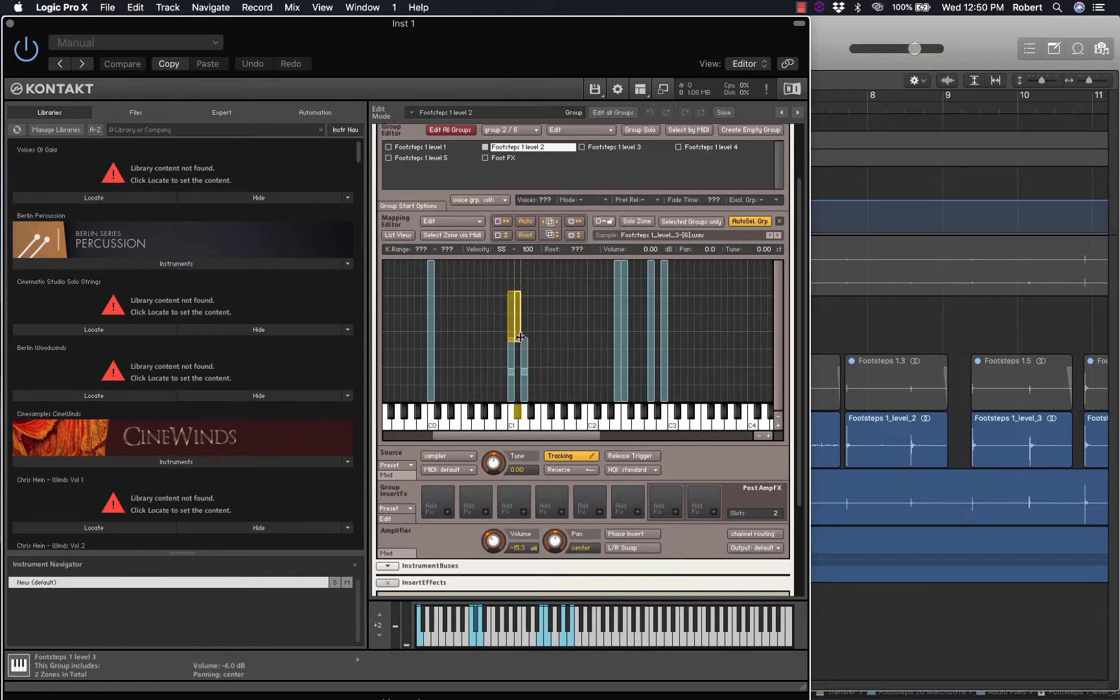
{"action": "left_click", "coordinate": [542, 327]}
{"action": "left_click", "coordinate": [519, 332]}
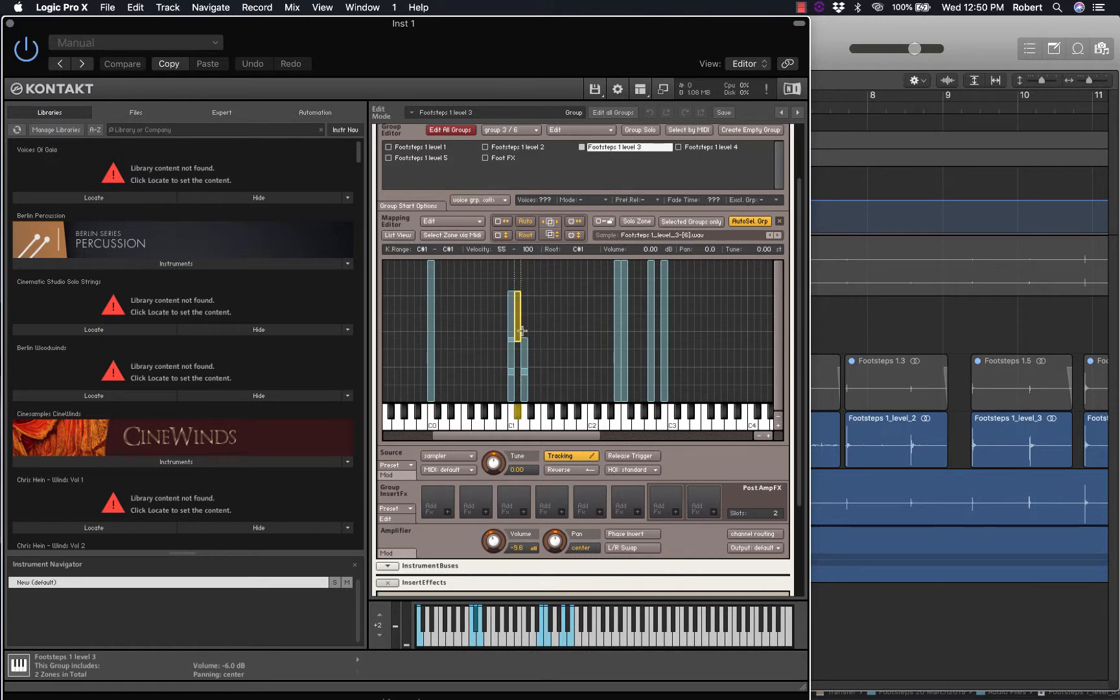
{"action": "left_click_drag", "start_coordinate": [525, 331], "coordinate": [526, 329]}
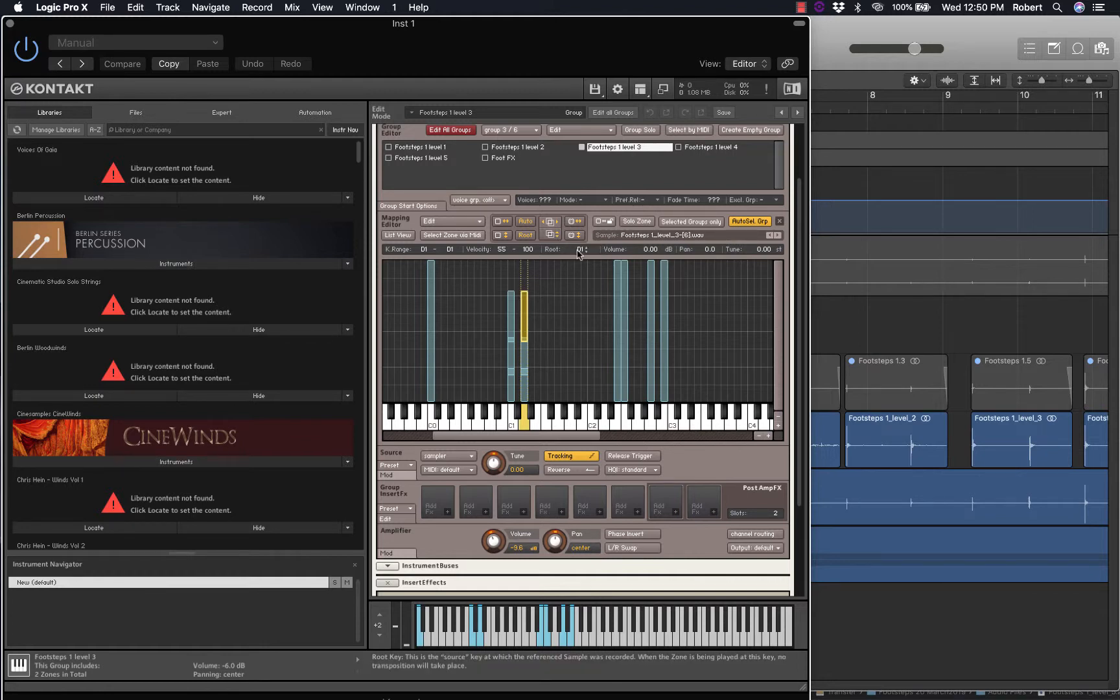
{"action": "left_click", "coordinate": [512, 321]}
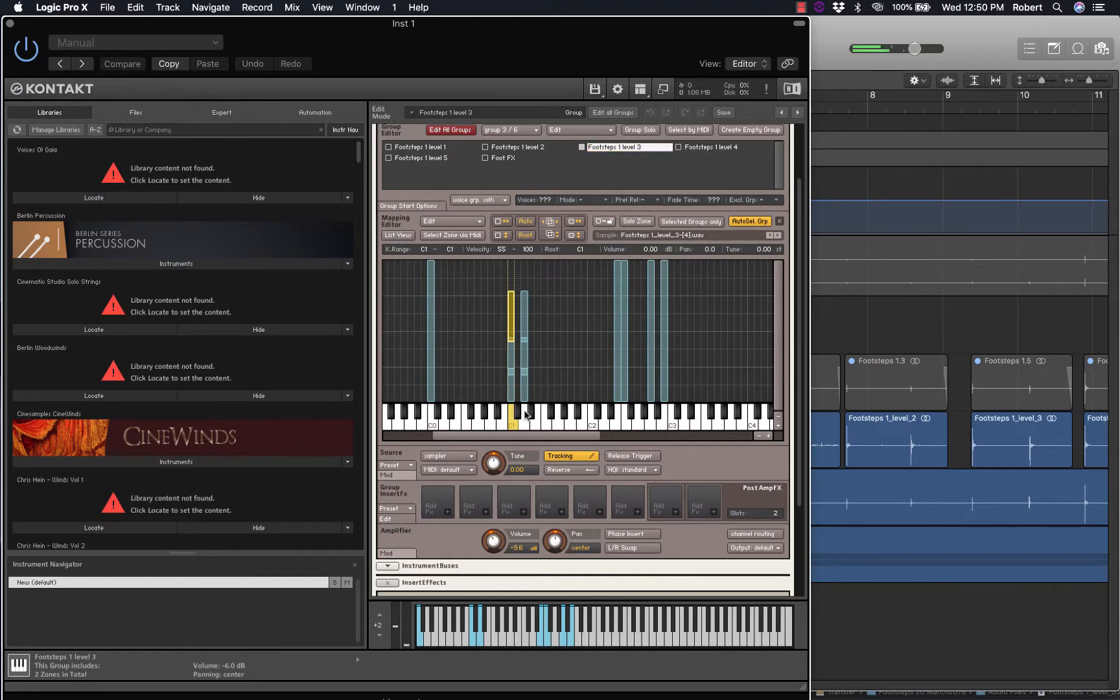
Play D1 repeatedly at different velocities to hear its three stacked footstep layers
{"action": "left_click", "coordinate": [525, 412]}
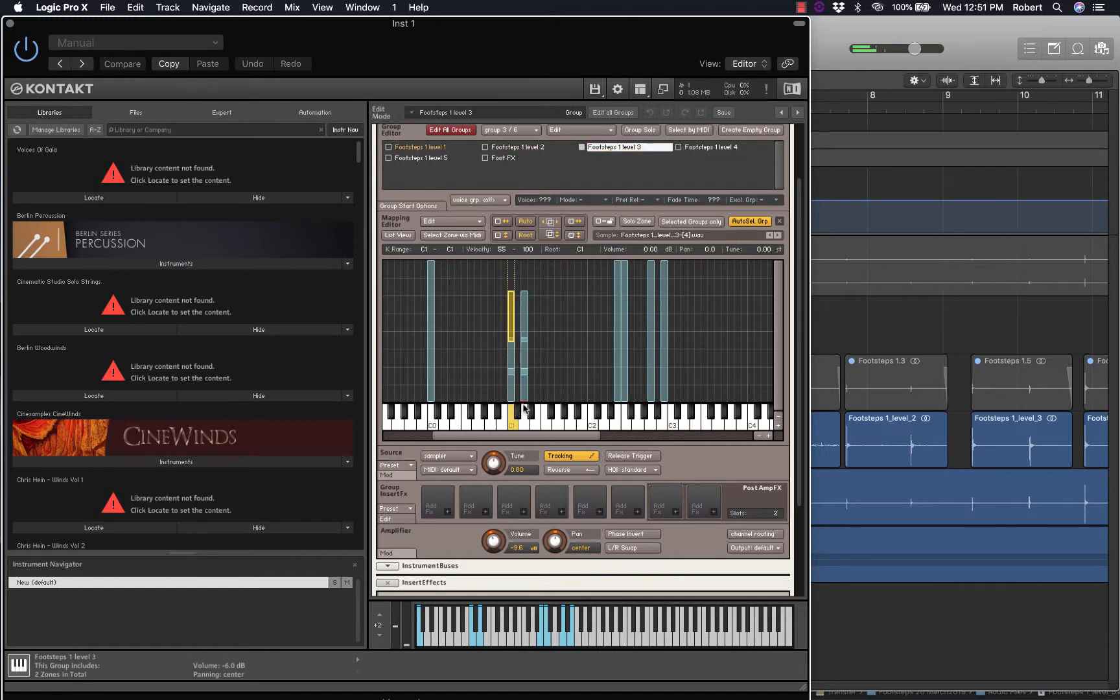
{"action": "left_click", "coordinate": [525, 411]}
{"action": "left_click", "coordinate": [525, 411]}
{"action": "left_click", "coordinate": [524, 412]}
{"action": "left_click", "coordinate": [523, 422]}
Select the two level 1 zones and set the Footsteps 1 level 1 group's amplifier volume to -16.4 dB
{"action": "left_click_drag", "start_coordinate": [494, 312], "coordinate": [534, 388]}
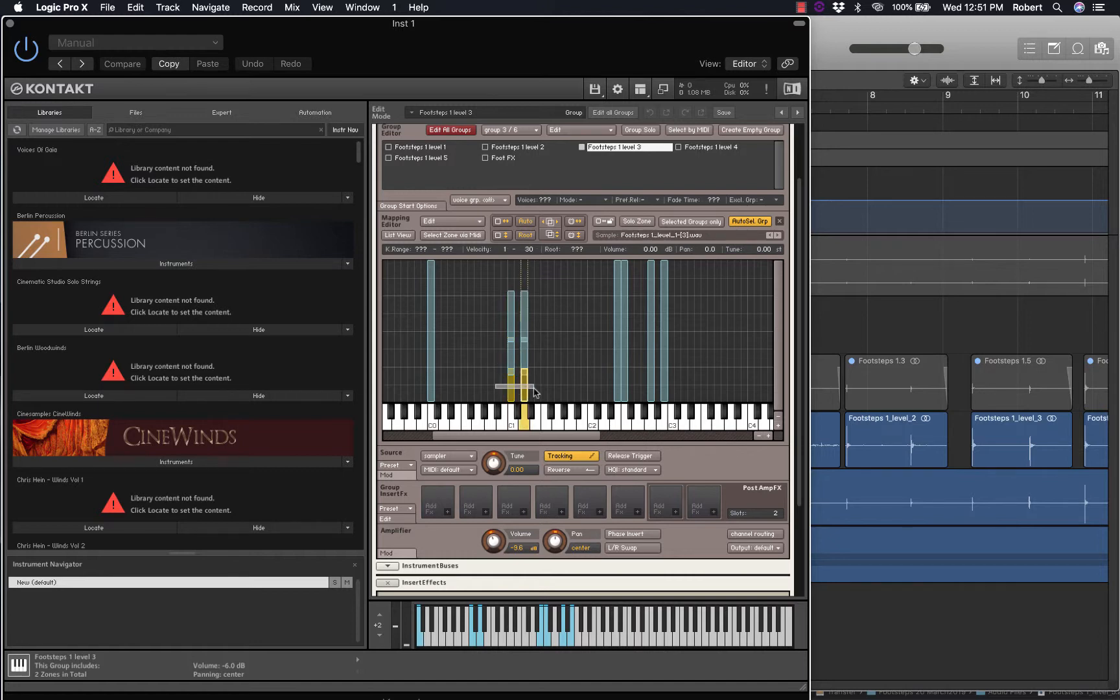
{"action": "left_click_drag", "start_coordinate": [533, 389], "coordinate": [533, 390]}
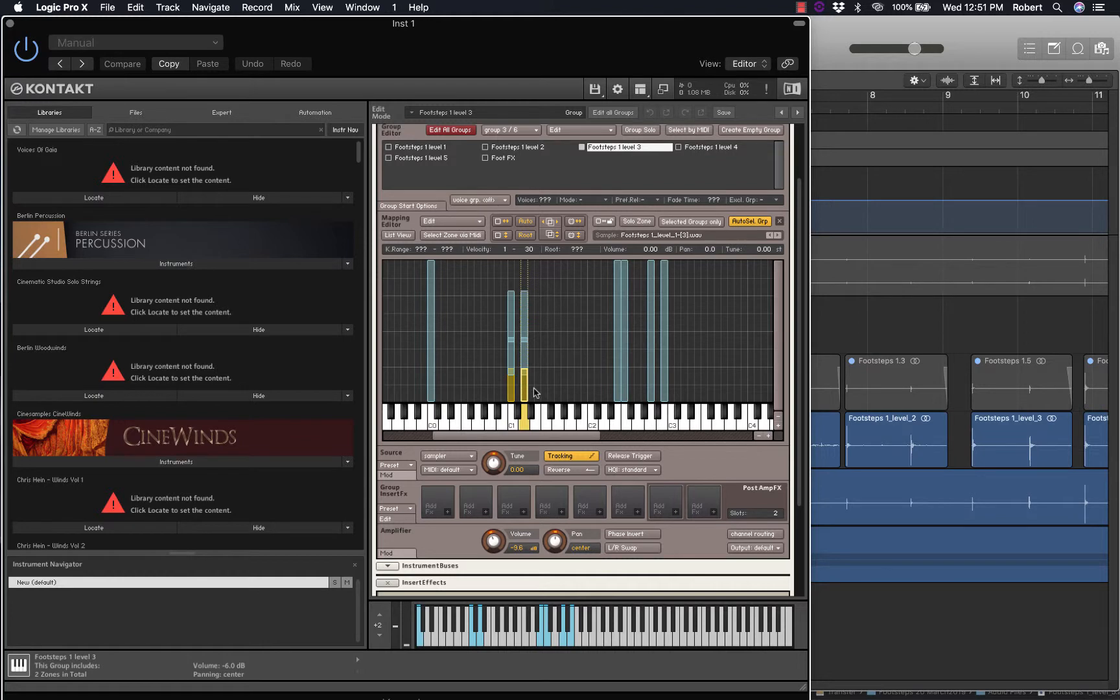
{"action": "left_click", "coordinate": [435, 147]}
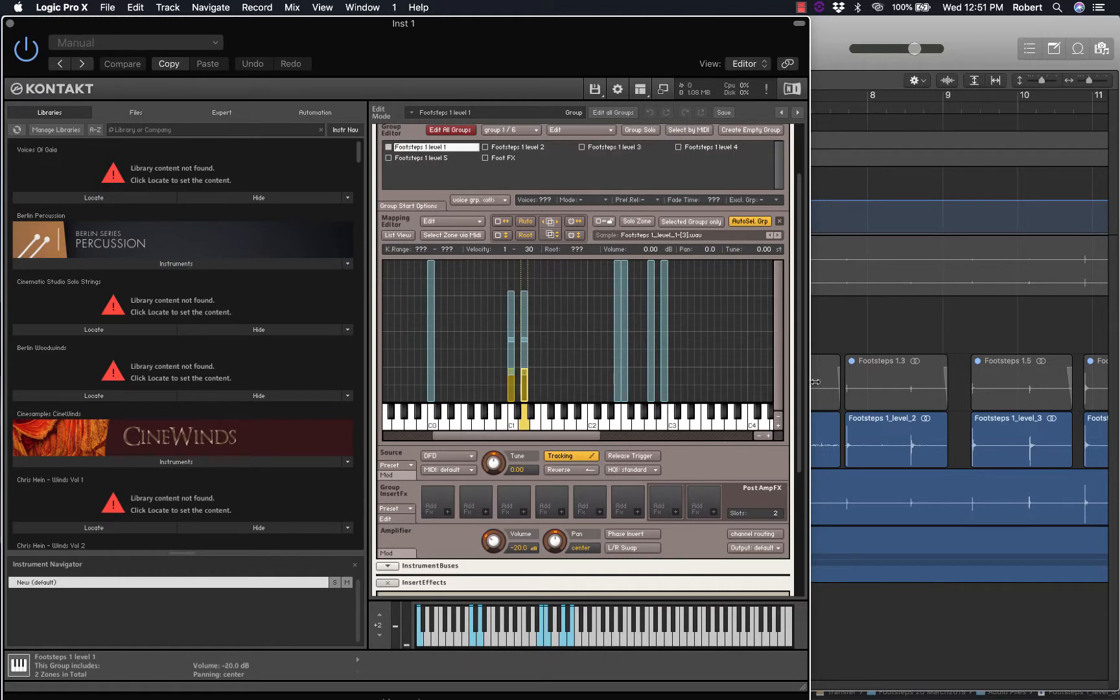
{"action": "scroll", "coordinate": [799, 386], "scroll_direction": "down", "scroll_amount": 5}
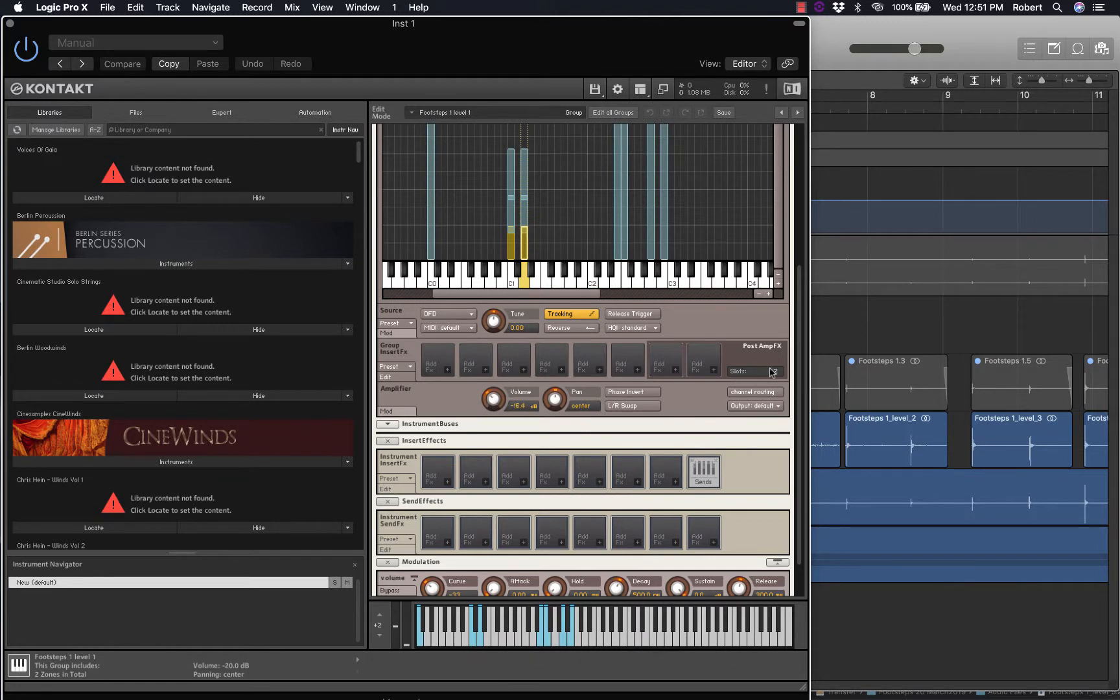
{"action": "scroll", "coordinate": [795, 324], "scroll_direction": "up", "scroll_amount": 2}
{"action": "scroll", "coordinate": [795, 311], "scroll_direction": "up", "scroll_amount": 2}
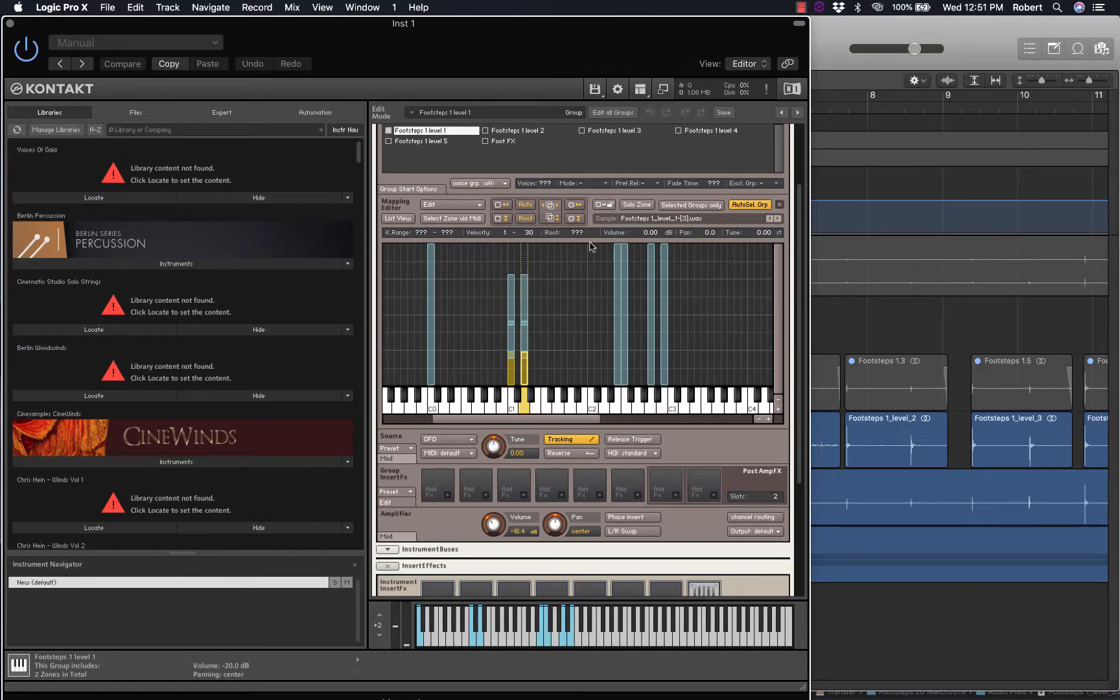
Lower the upper velocity limit of the level 3 zones on C1 and D1 to 92
{"action": "left_click_drag", "start_coordinate": [495, 267], "coordinate": [524, 279]}
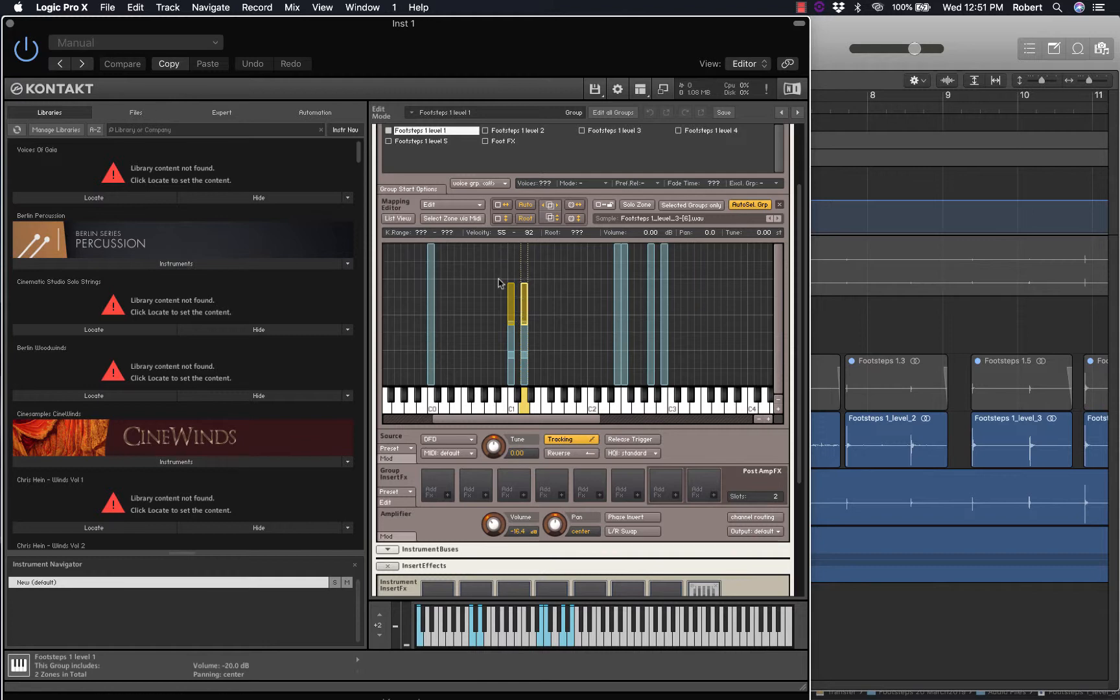
{"action": "left_click", "coordinate": [547, 312]}
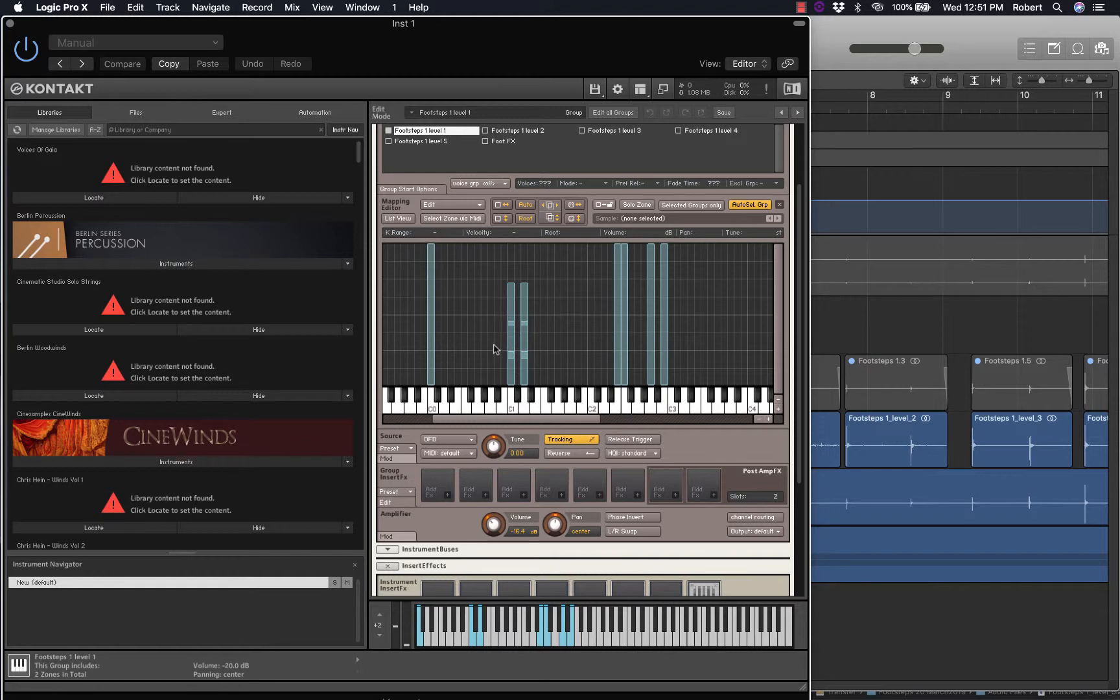
Select all the stacked zones on C1 and D1 and auto-apply velocity crossfades to them
{"action": "left_click_drag", "start_coordinate": [488, 278], "coordinate": [538, 377]}
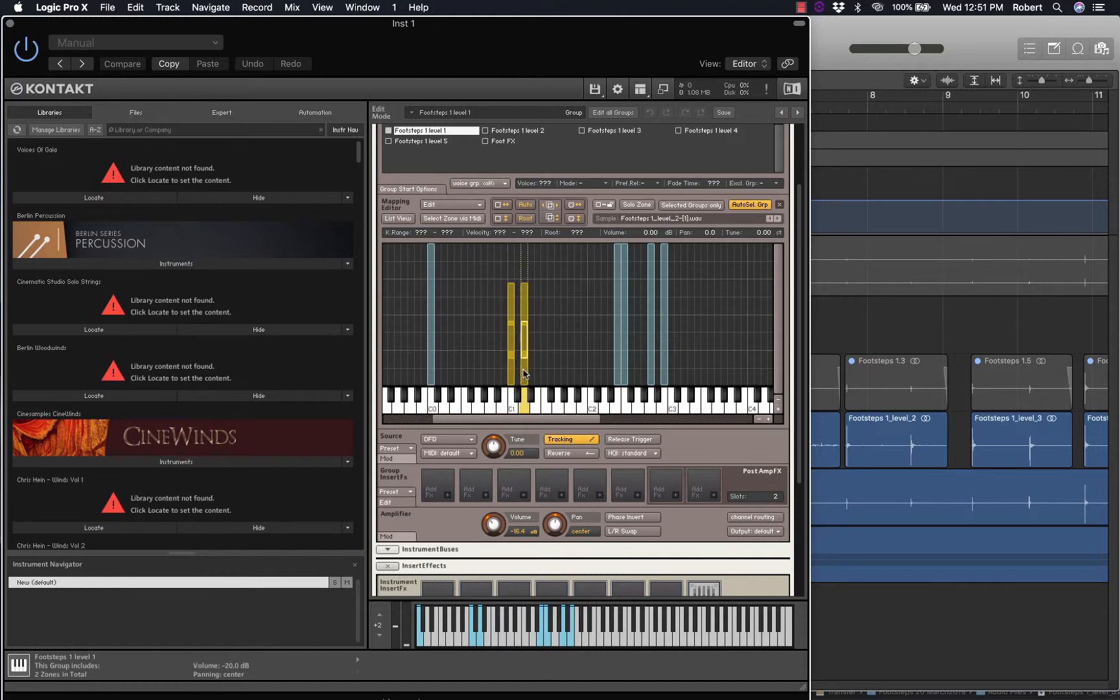
{"action": "left_click_drag", "start_coordinate": [481, 271], "coordinate": [544, 388]}
{"action": "right_click", "coordinate": [525, 377]}
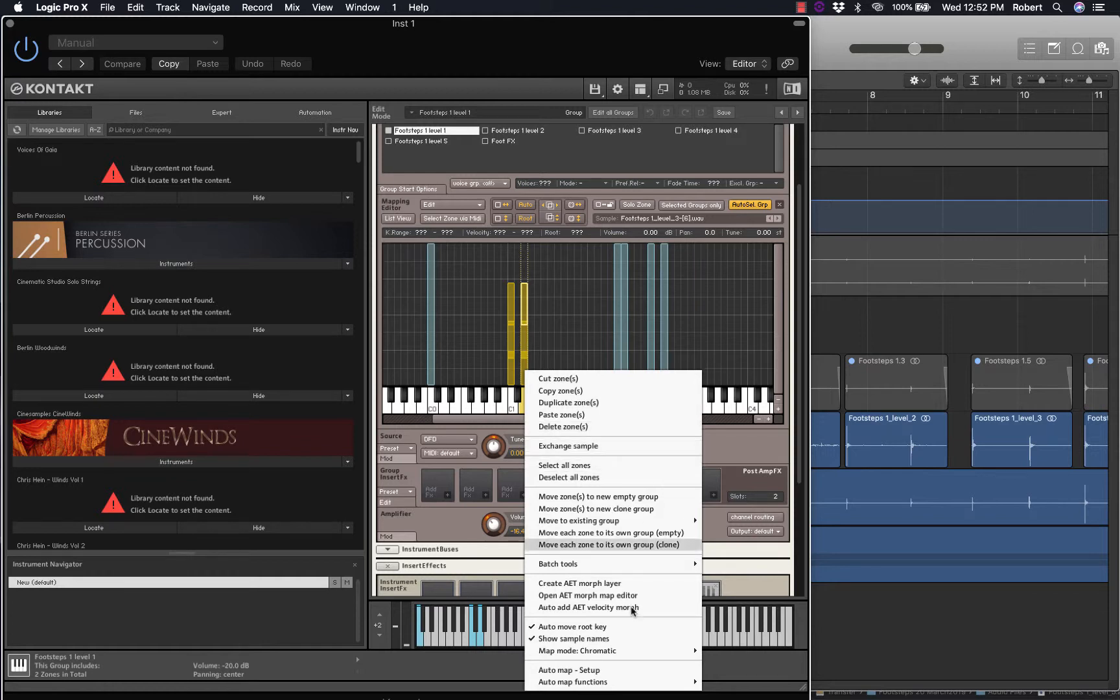
{"action": "mouse_move", "coordinate": [637, 569]}
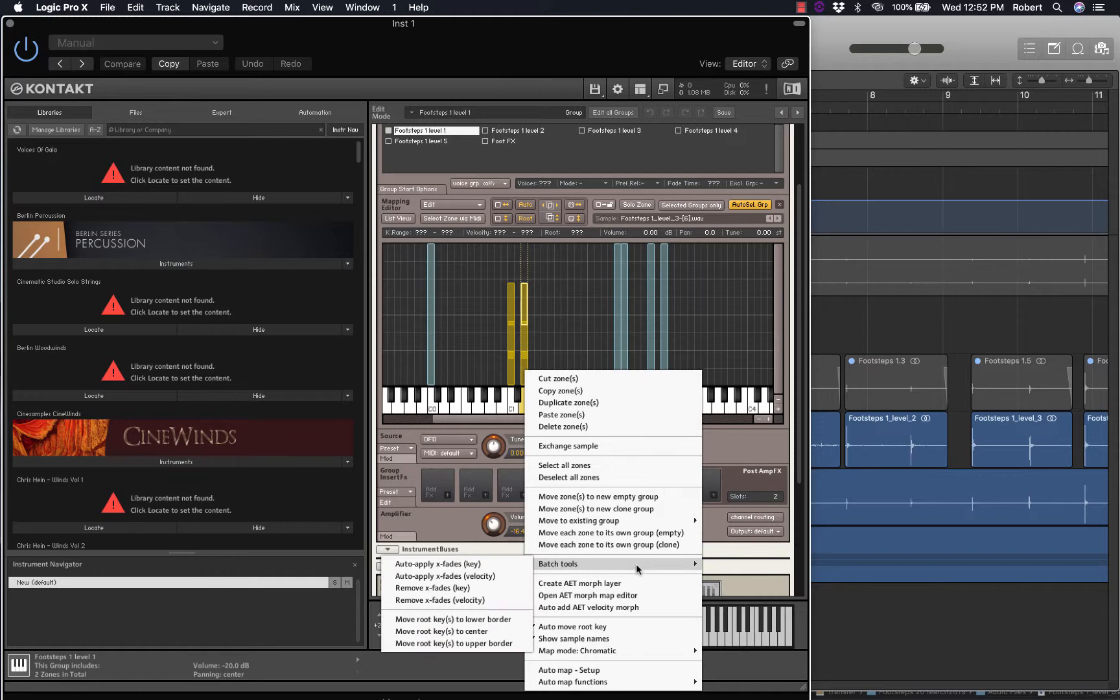
{"action": "left_click", "coordinate": [488, 582]}
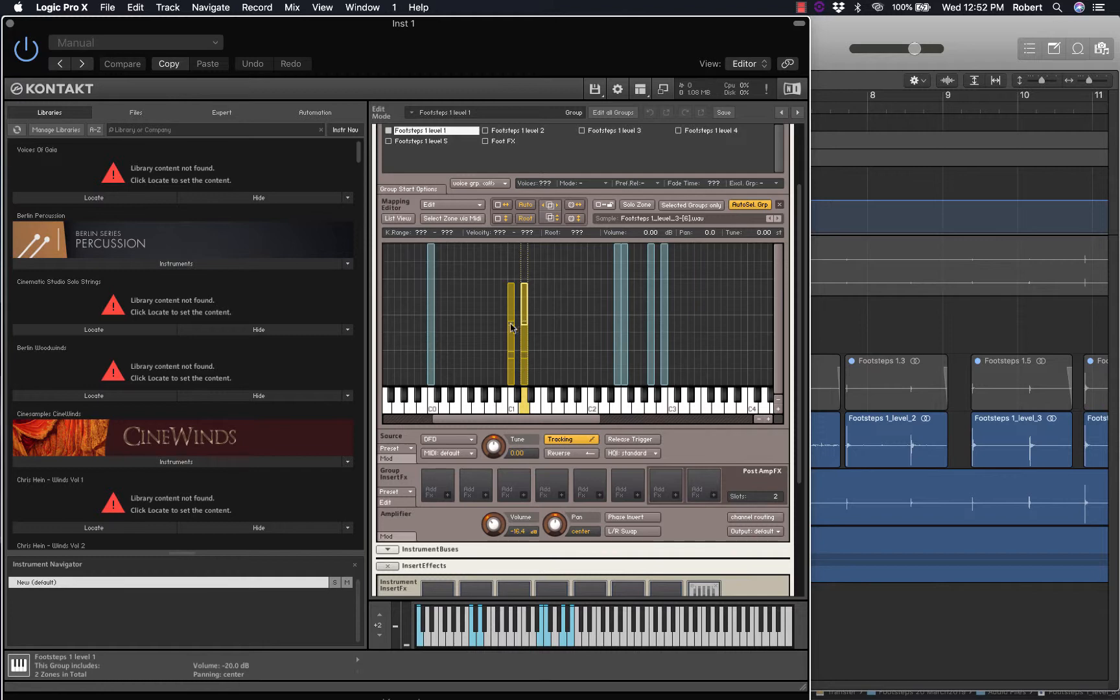
Play C1 at varying velocities to check the crossfades between its layers, and deselect the zones
{"action": "left_click", "coordinate": [512, 402]}
{"action": "left_click", "coordinate": [510, 399]}
{"action": "left_click", "coordinate": [510, 391]}
{"action": "left_click", "coordinate": [510, 393]}
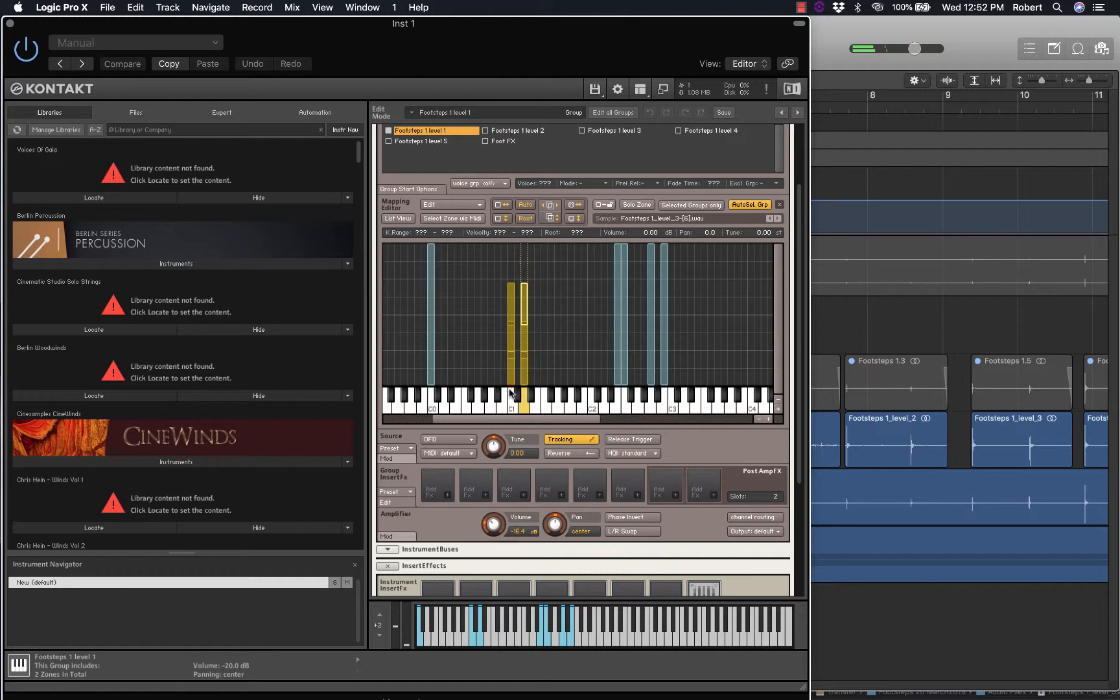
{"action": "left_click", "coordinate": [511, 399]}
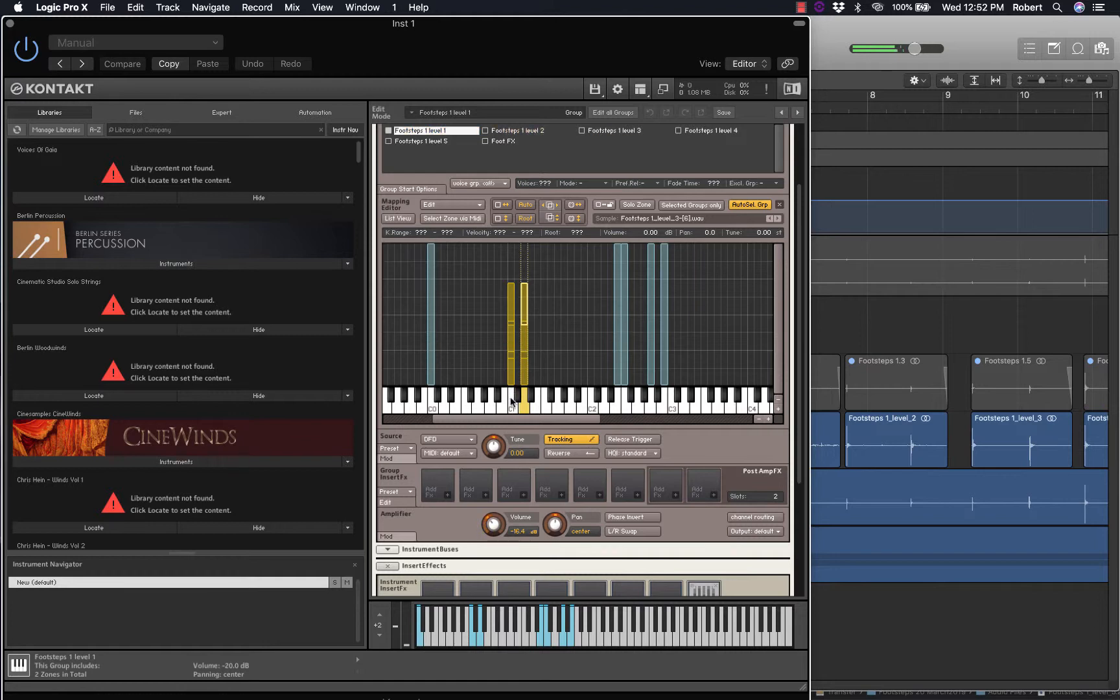
{"action": "left_click", "coordinate": [511, 399]}
{"action": "left_click", "coordinate": [510, 394]}
{"action": "left_click", "coordinate": [511, 390]}
{"action": "left_click", "coordinate": [510, 396]}
{"action": "left_click", "coordinate": [509, 400]}
{"action": "left_click", "coordinate": [557, 346]}
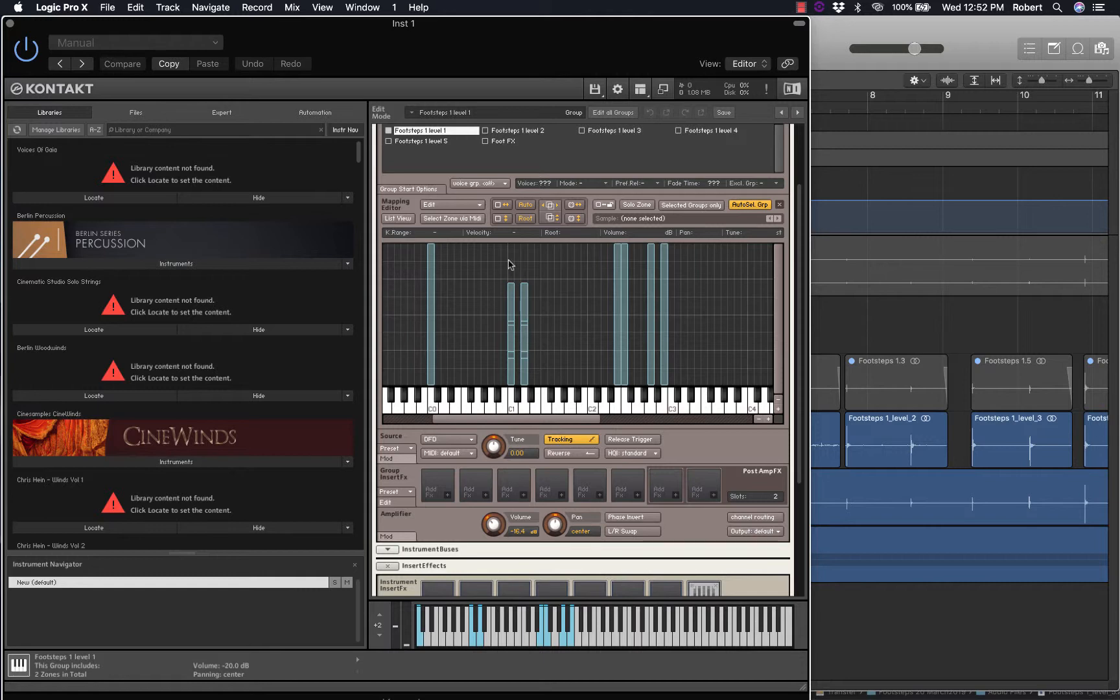
Play C1 and D1 alternately at varying velocities to compare the two crossfaded footstep stacks
{"action": "left_click", "coordinate": [510, 408]}
{"action": "left_click", "coordinate": [514, 397]}
{"action": "left_click", "coordinate": [511, 395]}
{"action": "left_click", "coordinate": [523, 395]}
{"action": "left_click", "coordinate": [511, 395]}
{"action": "left_click", "coordinate": [511, 396]}
{"action": "left_click", "coordinate": [526, 406]}
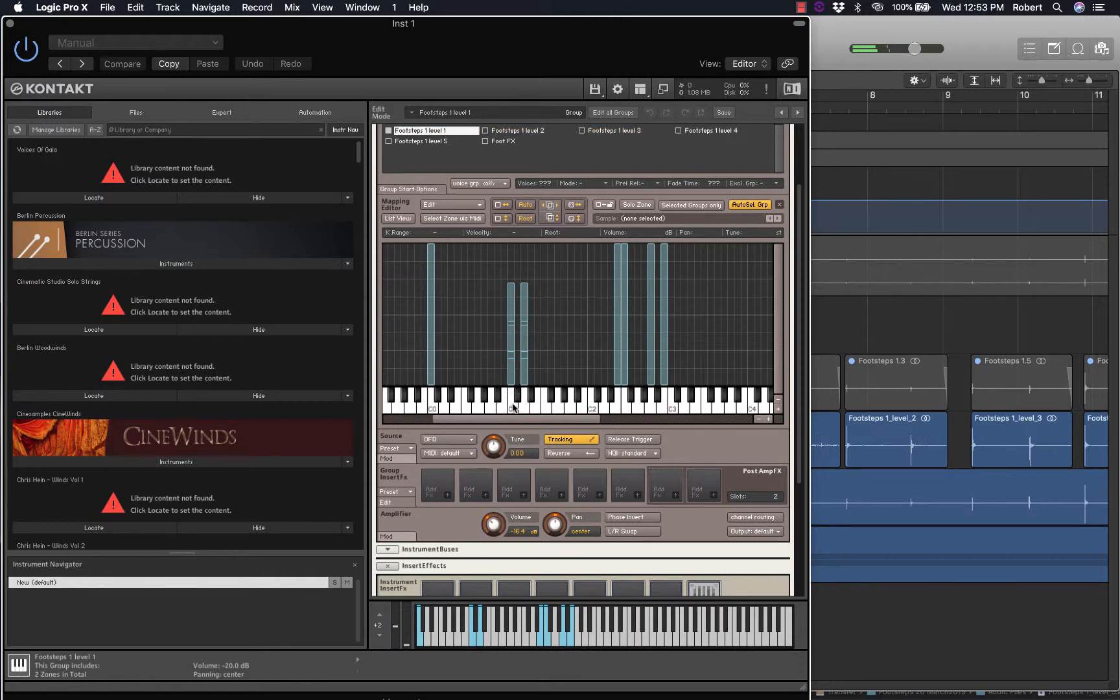